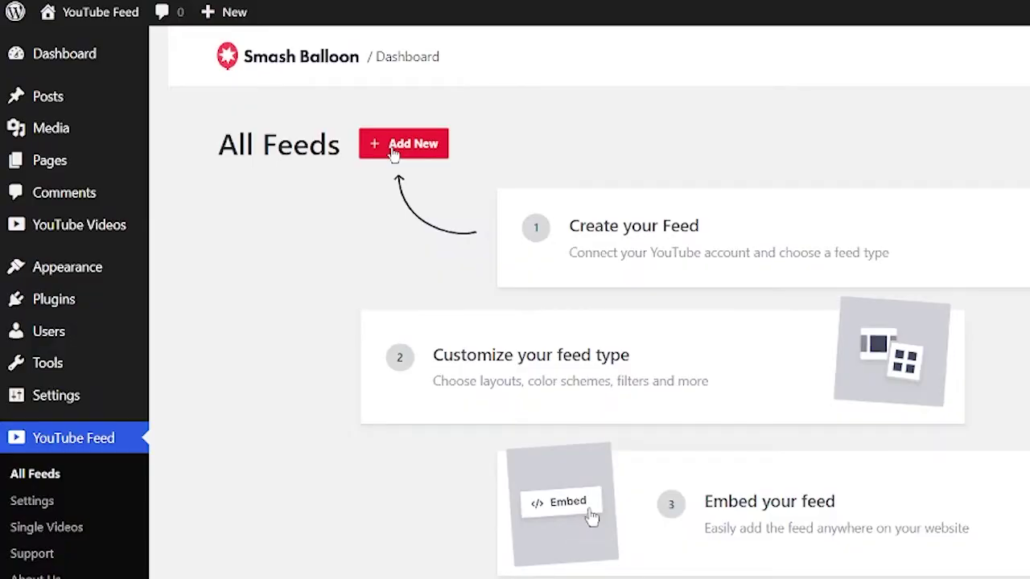
- Start creating a new YouTube feed
{"action": "left_click", "coordinate": [394, 145]}
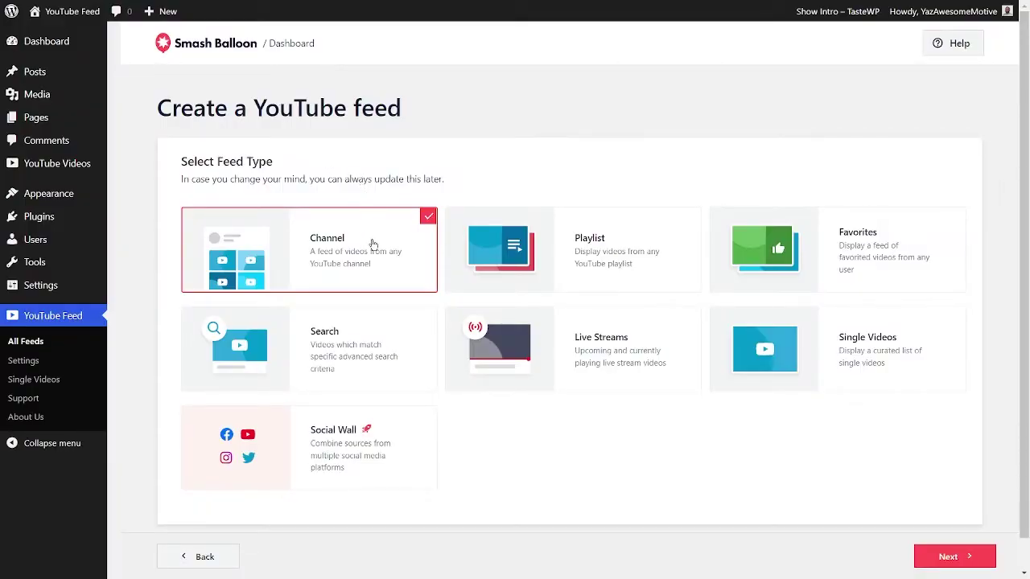
- Try the Playlist, Favorites, Search and Live Streams feed types in turn
{"action": "left_click", "coordinate": [681, 254]}
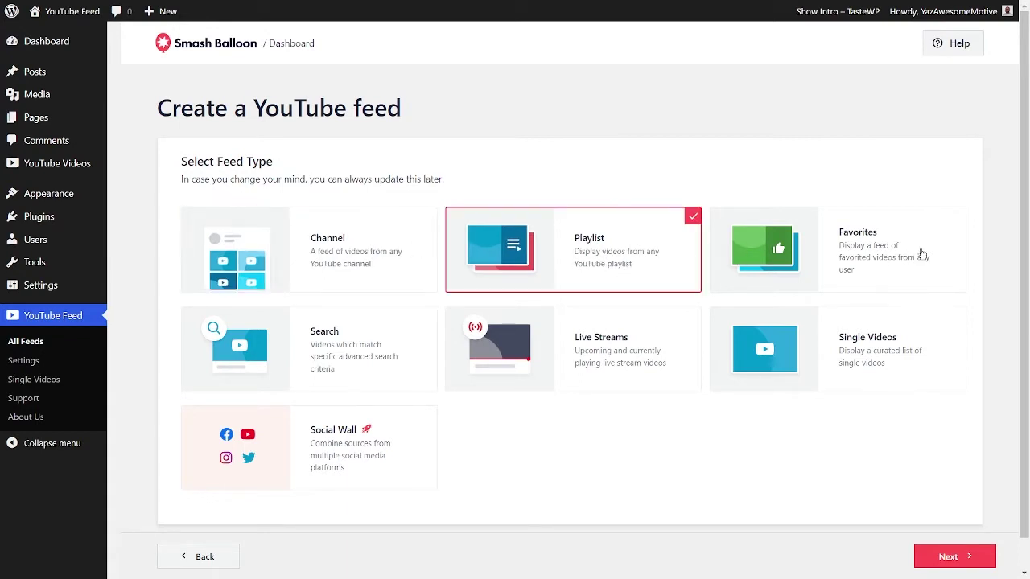
{"action": "left_click", "coordinate": [922, 254]}
{"action": "left_click", "coordinate": [404, 331]}
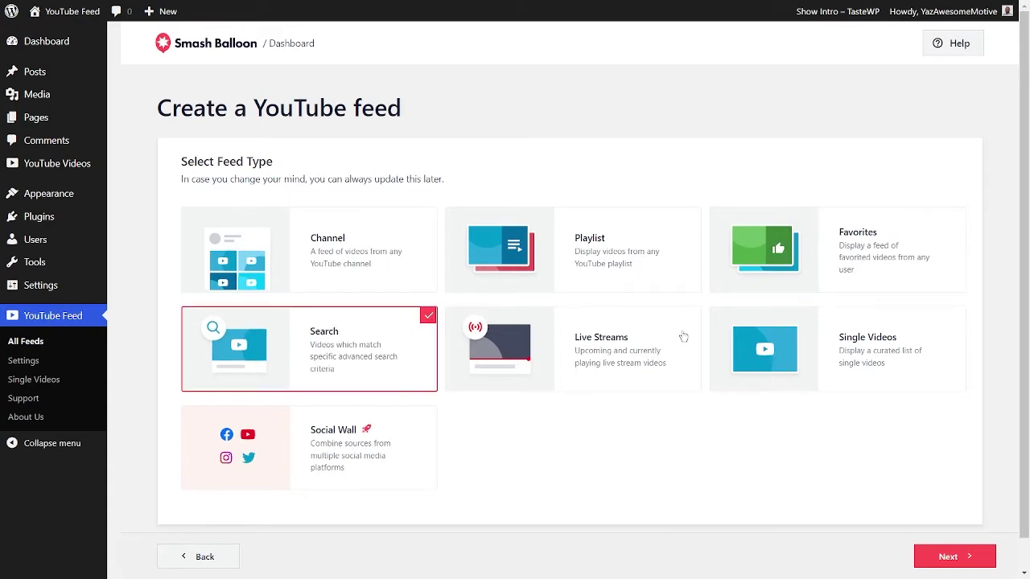
{"action": "left_click", "coordinate": [683, 337]}
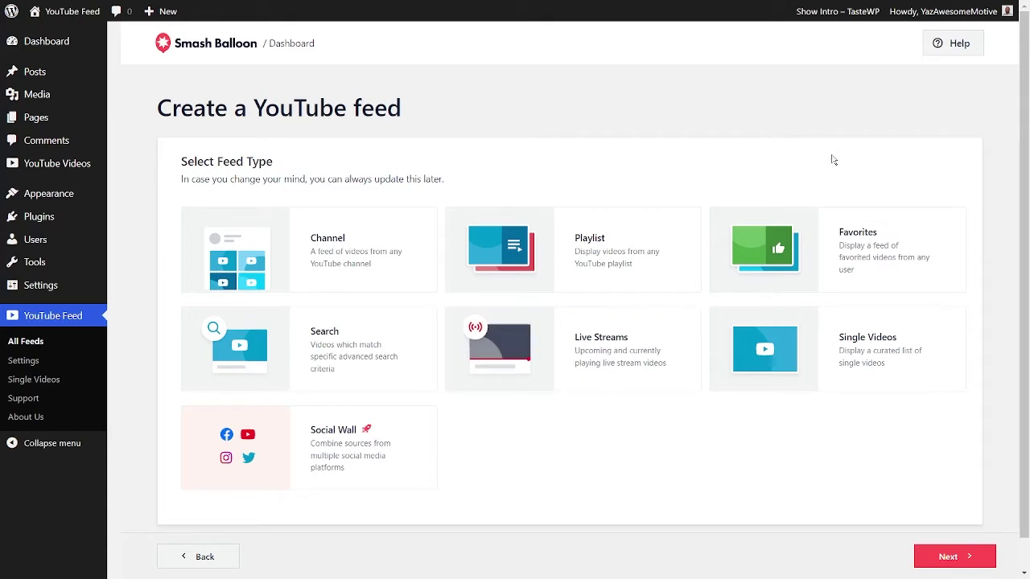
- Choose the Channel feed type and set its source to channel ID UChA624rCabHAmd6lpkLOw7A
{"action": "left_click", "coordinate": [399, 242]}
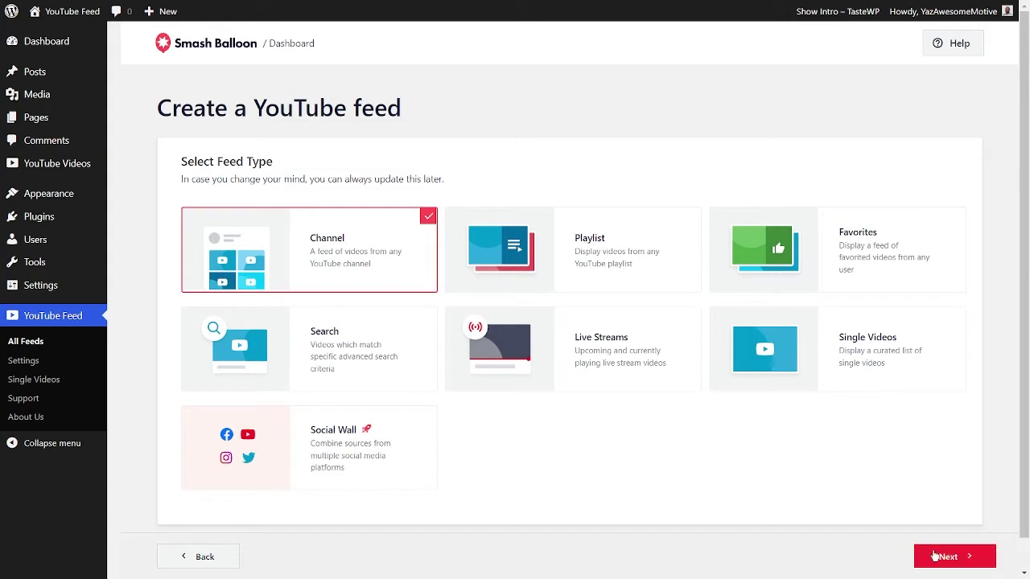
{"action": "left_click", "coordinate": [942, 557]}
{"action": "left_click", "coordinate": [396, 197]}
{"action": "type", "text": "UChA624rCabHAmd6lpkLOw7A"}
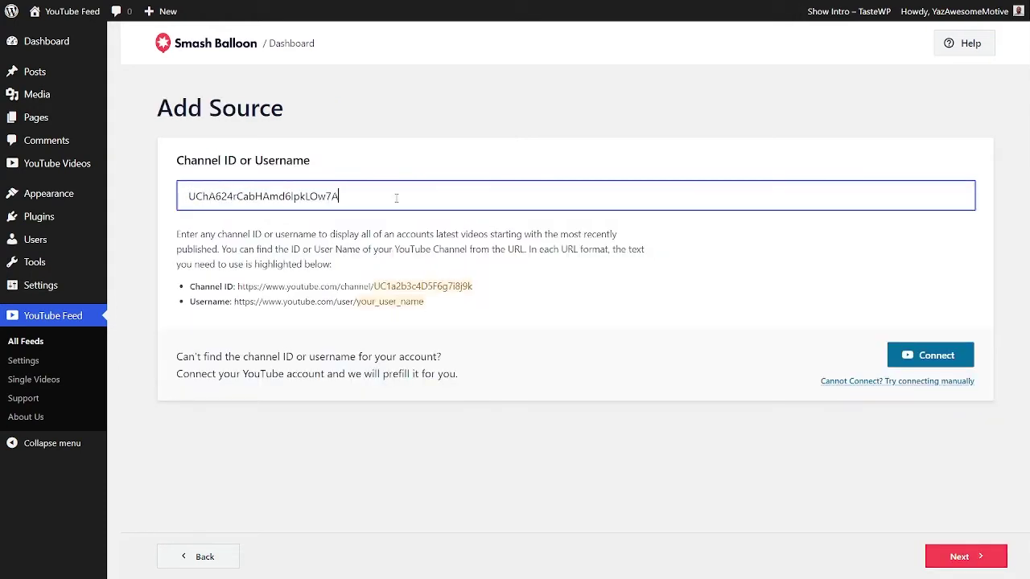
{"action": "left_click", "coordinate": [950, 559]}
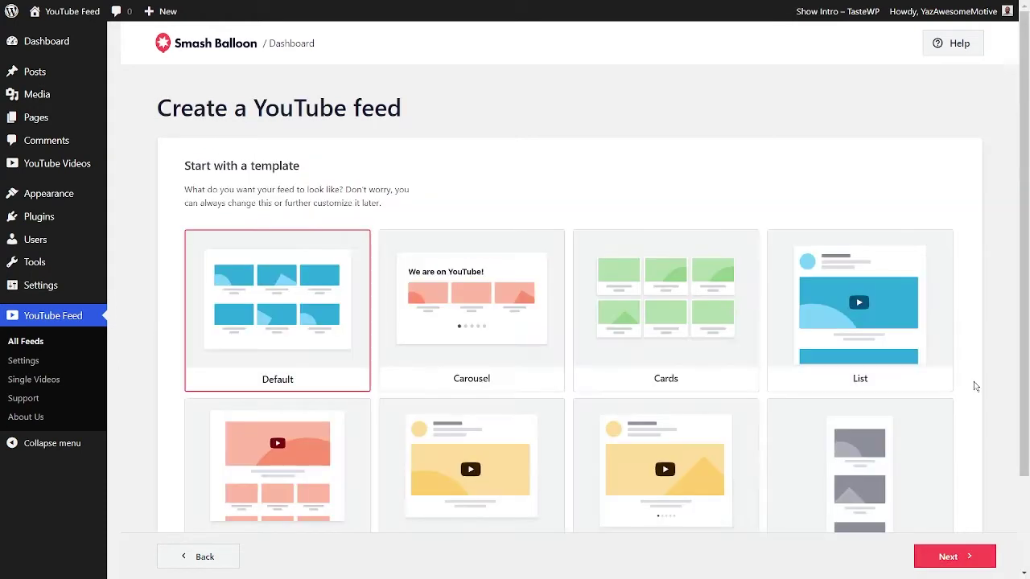
- Try the Carousel, Cards and List templates for the feed
{"action": "scroll", "coordinate": [976, 387], "scroll_direction": "down", "scroll_amount": 2}
{"action": "left_click", "coordinate": [531, 301]}
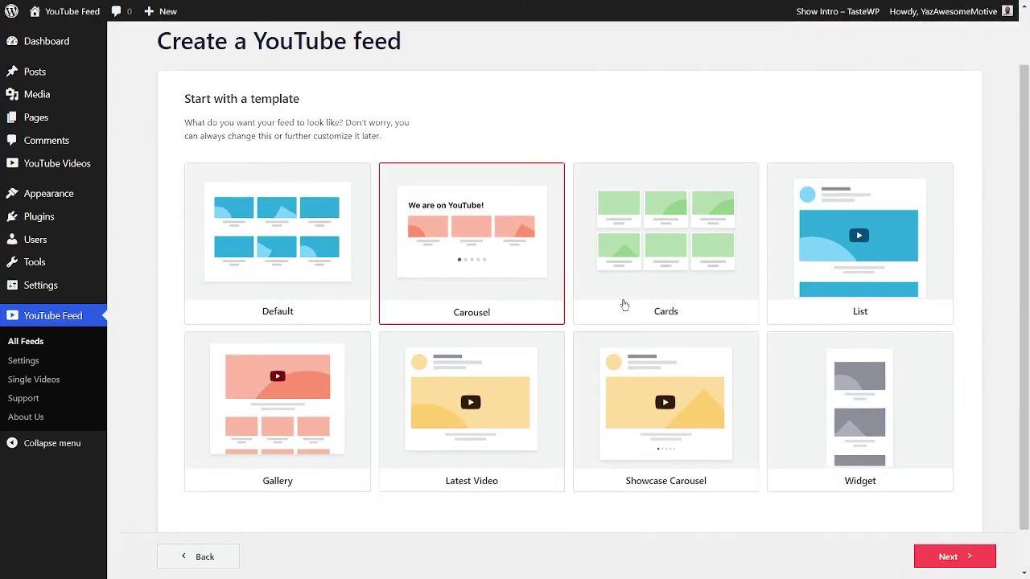
{"action": "left_click", "coordinate": [650, 302]}
{"action": "left_click", "coordinate": [822, 307]}
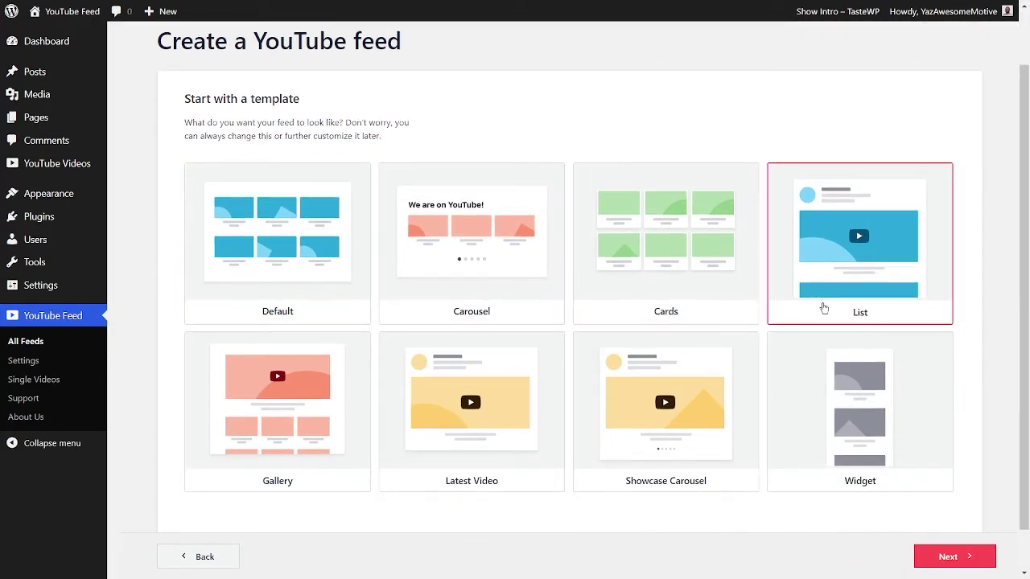
- Create the feed with the Carousel template
{"action": "left_click", "coordinate": [411, 313]}
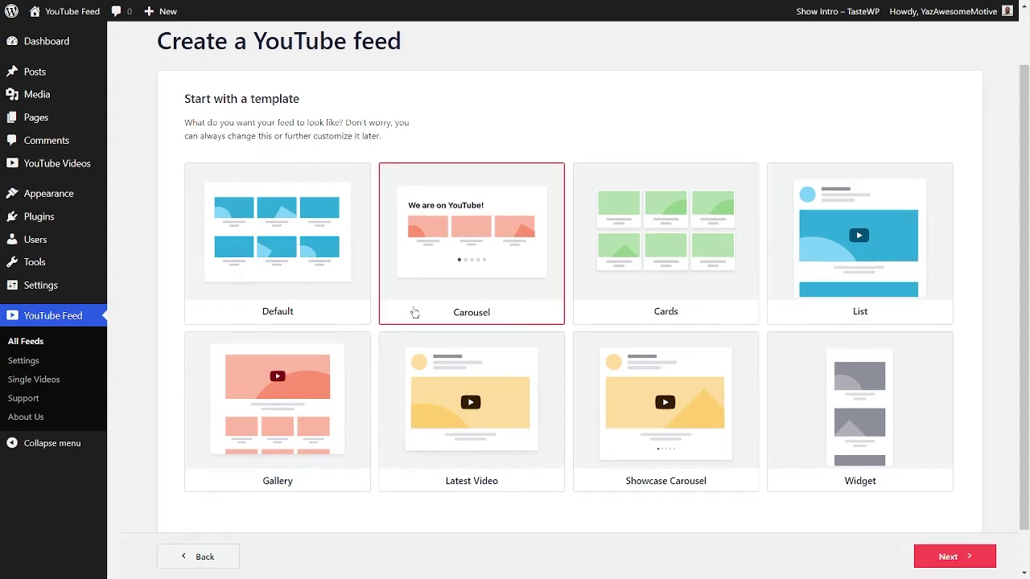
{"action": "left_click", "coordinate": [950, 557]}
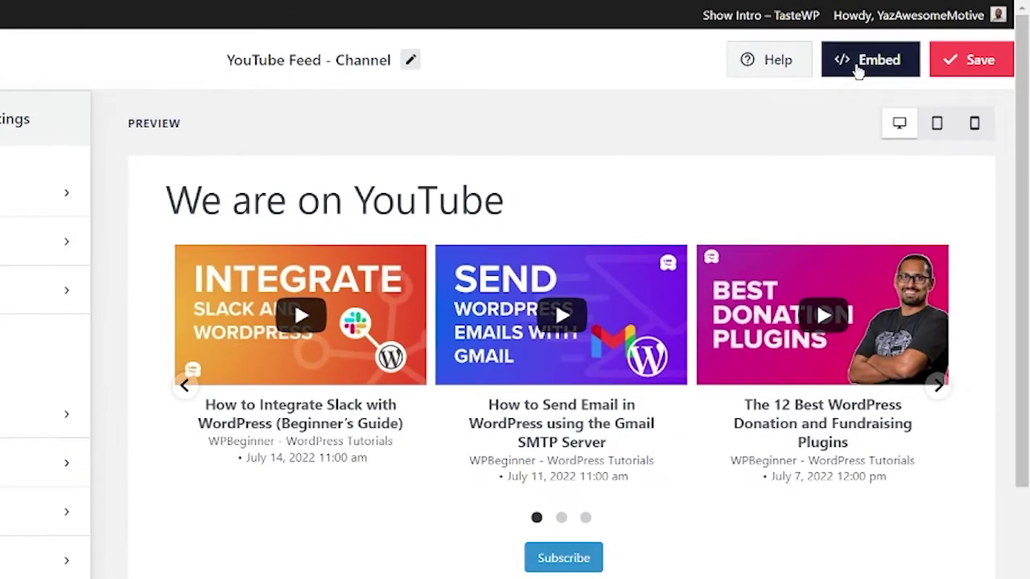
- Copy the feed's embed shortcode [youtube-feed feed=1] and choose Sample Page as the page to add the feed to
{"action": "left_click", "coordinate": [907, 44]}
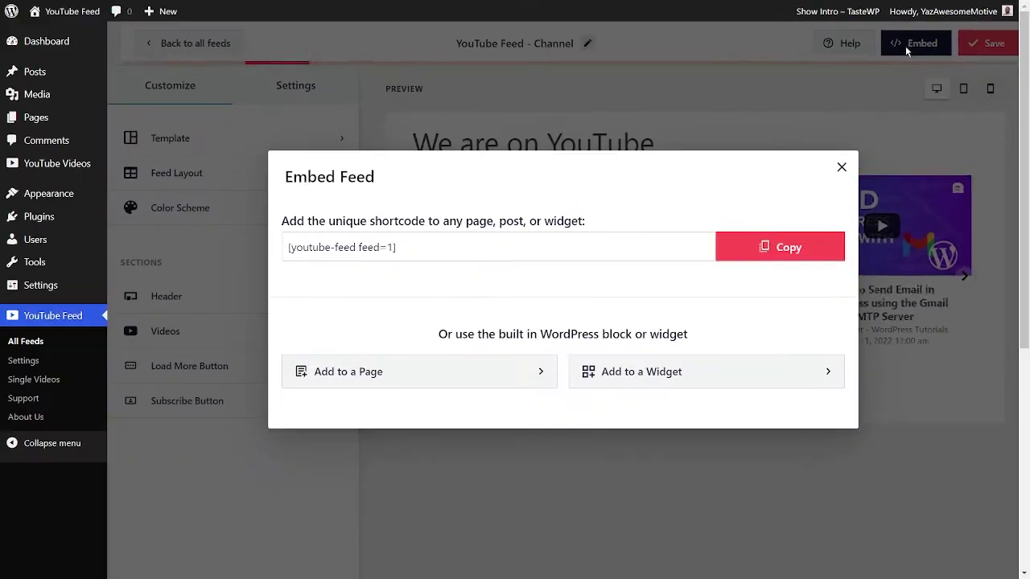
{"action": "left_click", "coordinate": [784, 245]}
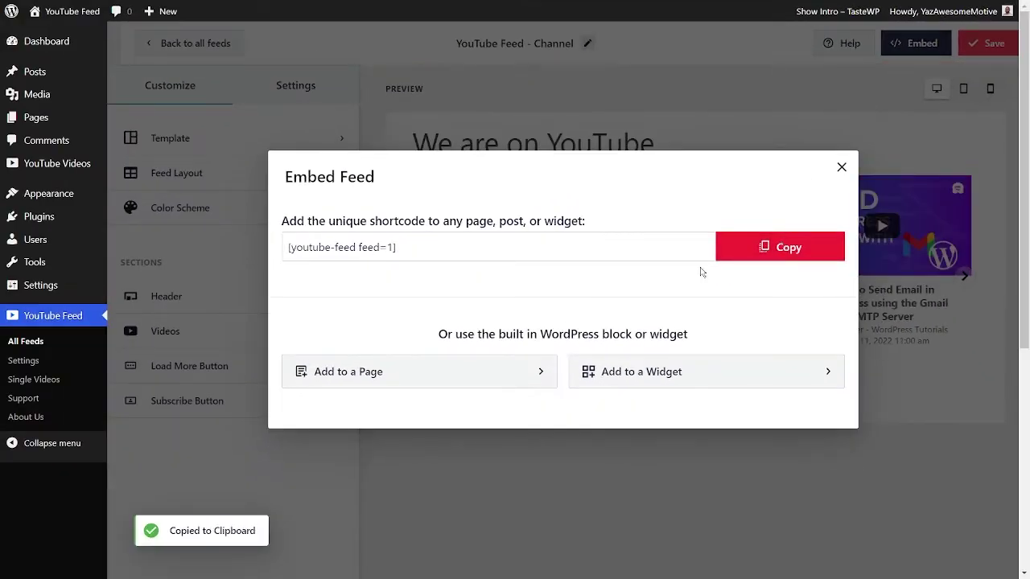
{"action": "left_click", "coordinate": [445, 391]}
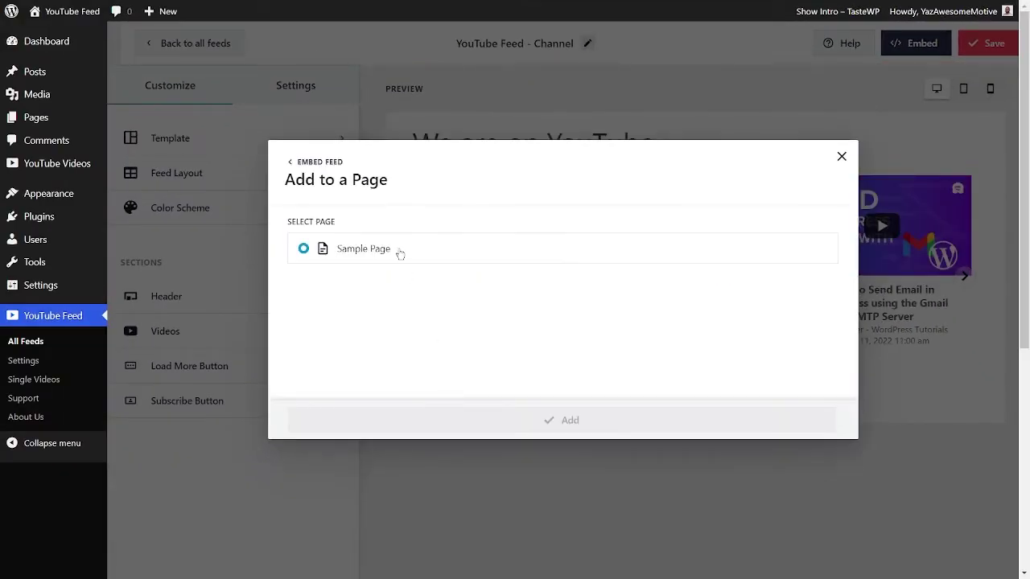
{"action": "left_click", "coordinate": [401, 254]}
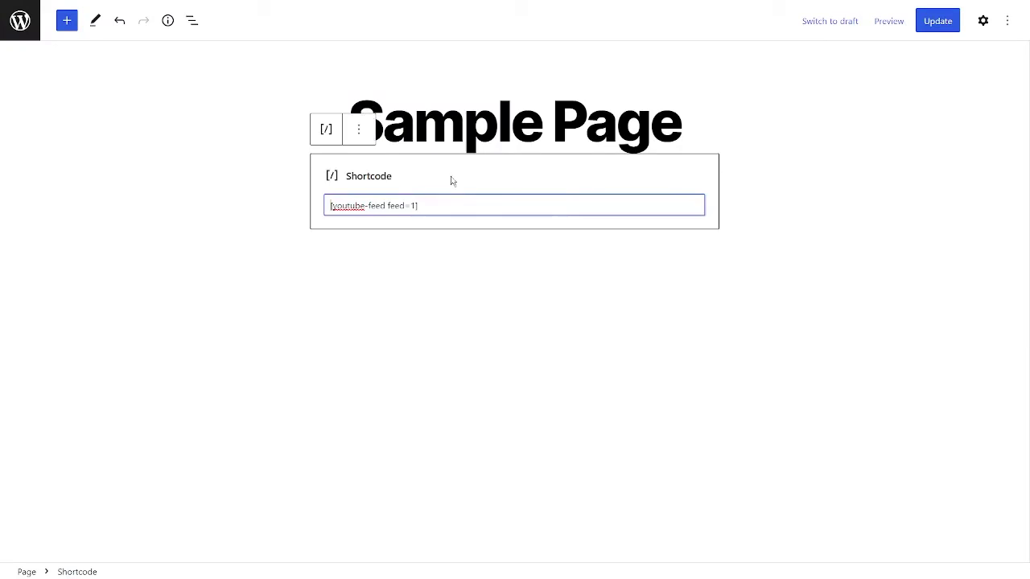
- Search the blocks for "youtube" and insert the Feeds for YouTube block below the shortcode on Sample Page
{"action": "left_click", "coordinate": [713, 258]}
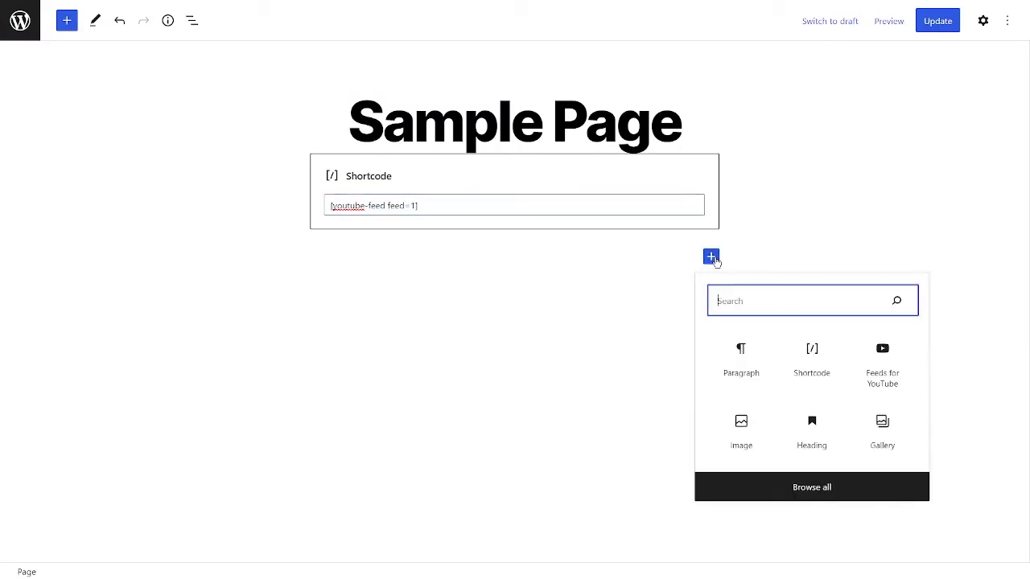
{"action": "type", "text": "youtube"}
{"action": "left_click", "coordinate": [875, 368]}
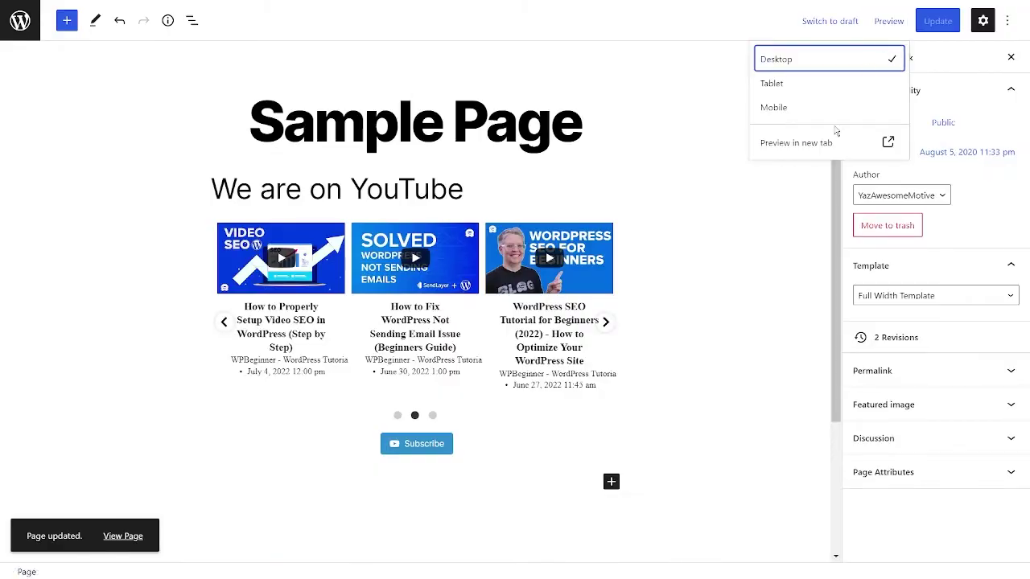
- Preview Sample Page in a new tab, play the WordPress donation plugins video from the feed and look through its description
{"action": "left_click", "coordinate": [837, 136]}
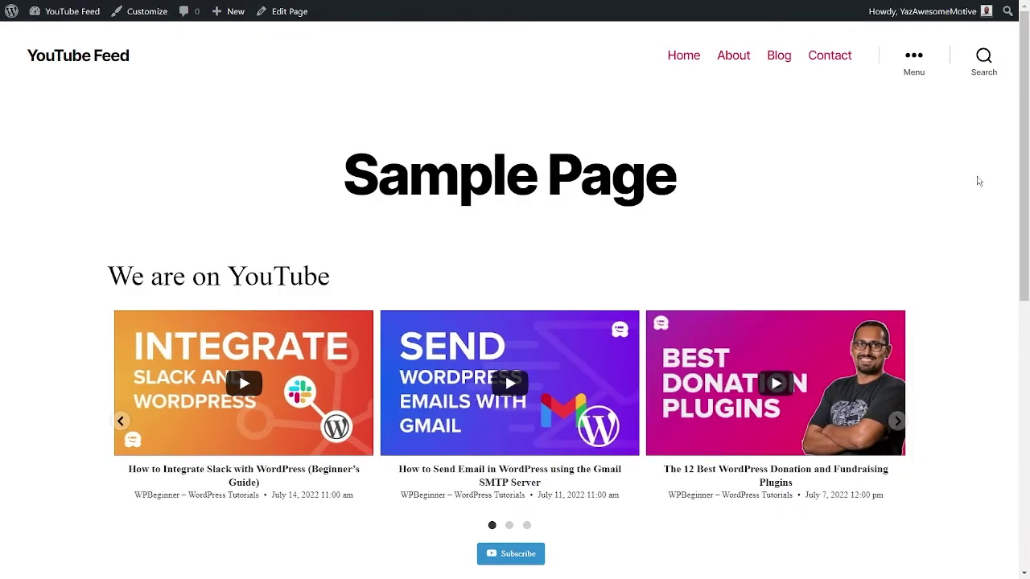
{"action": "scroll", "coordinate": [980, 181], "scroll_direction": "down", "scroll_amount": 1}
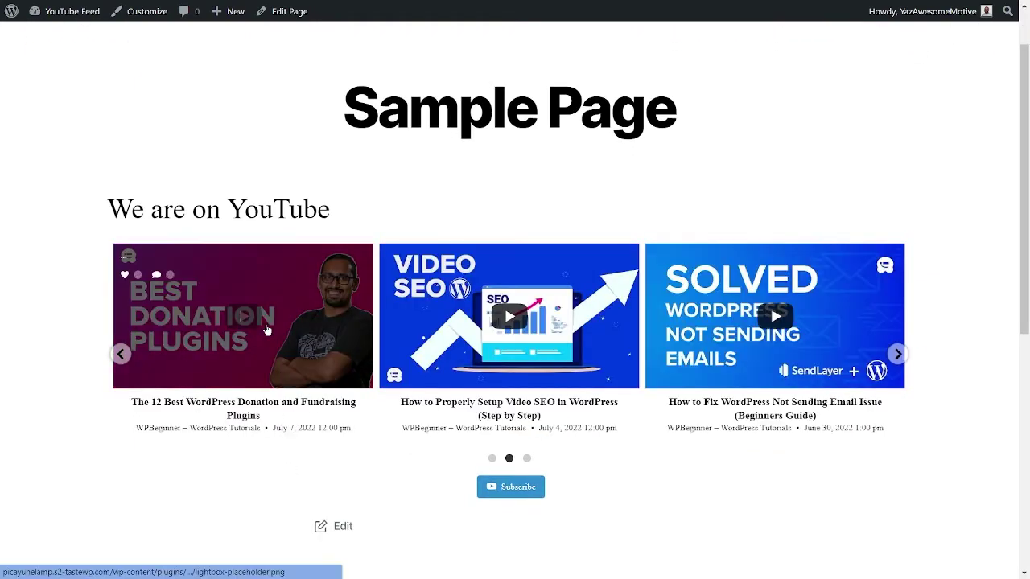
{"action": "left_click", "coordinate": [330, 328]}
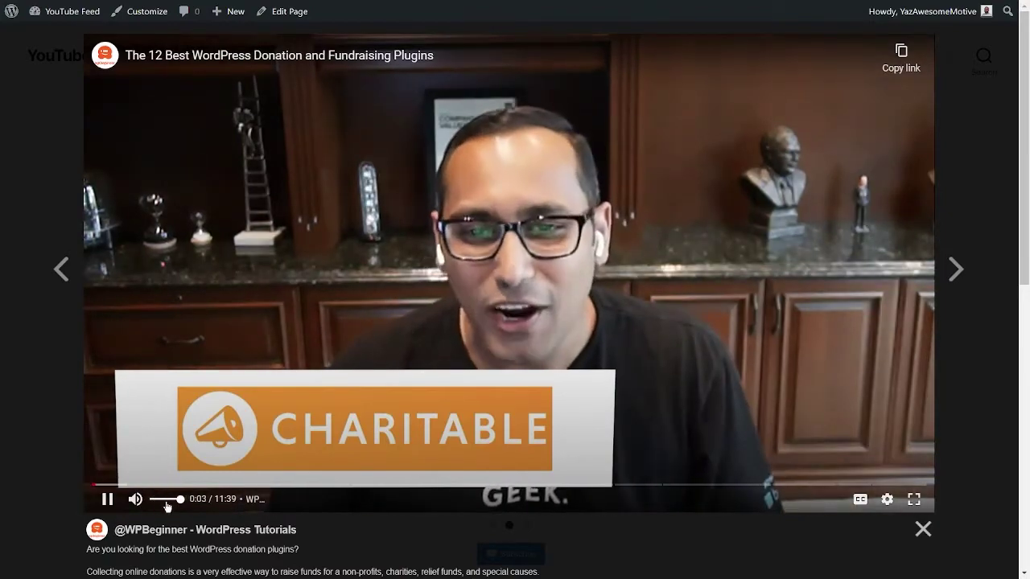
{"action": "scroll", "coordinate": [884, 505], "scroll_direction": "down", "scroll_amount": 4}
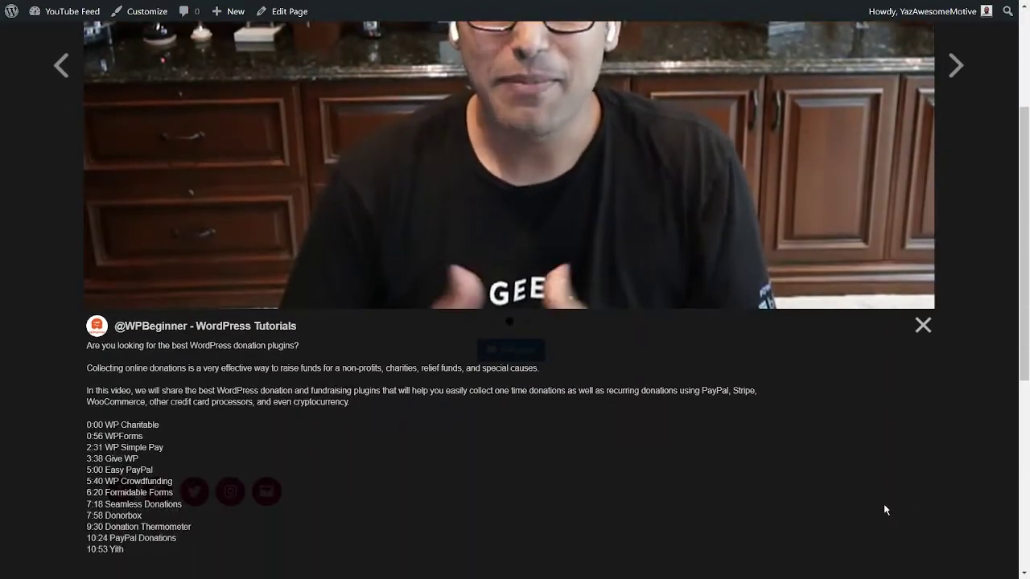
{"action": "scroll", "coordinate": [882, 505], "scroll_direction": "down", "scroll_amount": 3}
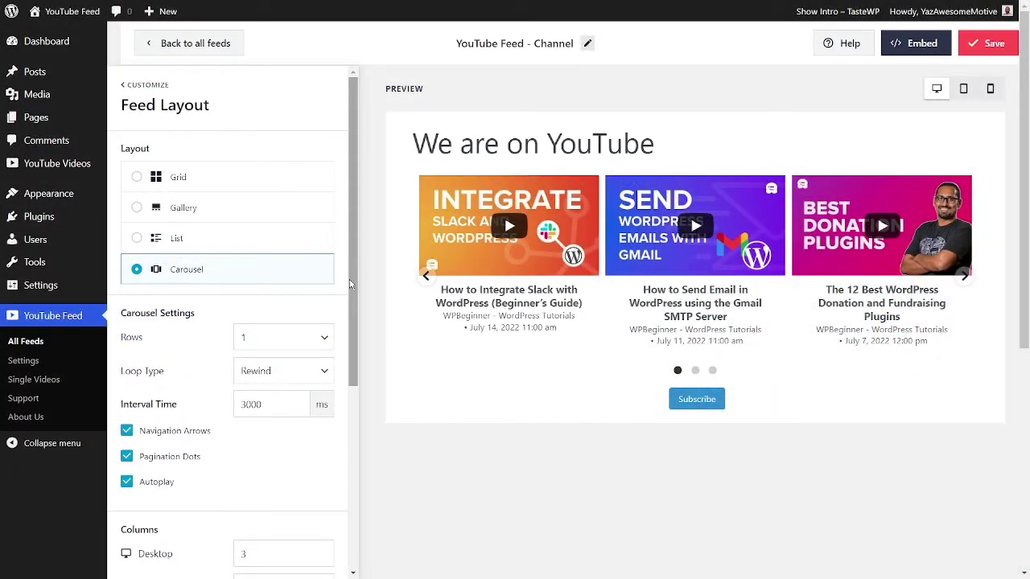
- Try the Grid, Gallery, List and Carousel feed layouts, giving the Carousel 4 desktop columns
{"action": "left_click", "coordinate": [306, 185]}
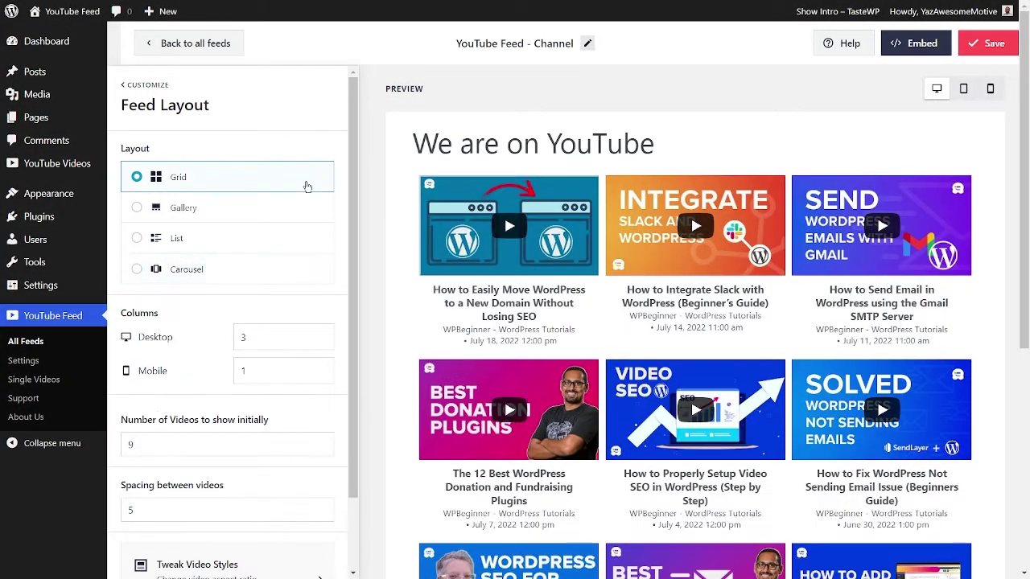
{"action": "left_click", "coordinate": [299, 209]}
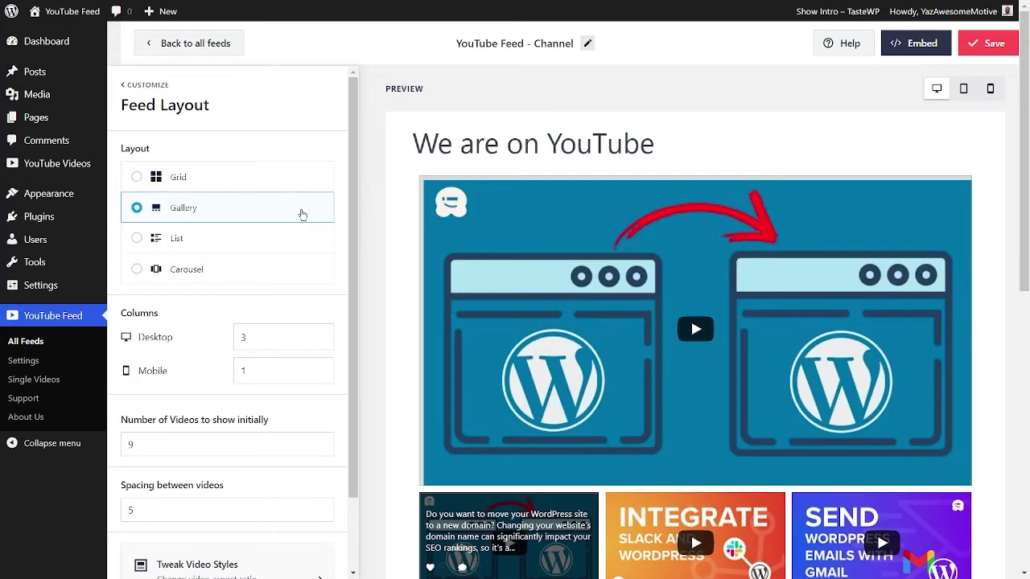
{"action": "left_click", "coordinate": [298, 242]}
{"action": "left_click", "coordinate": [290, 270]}
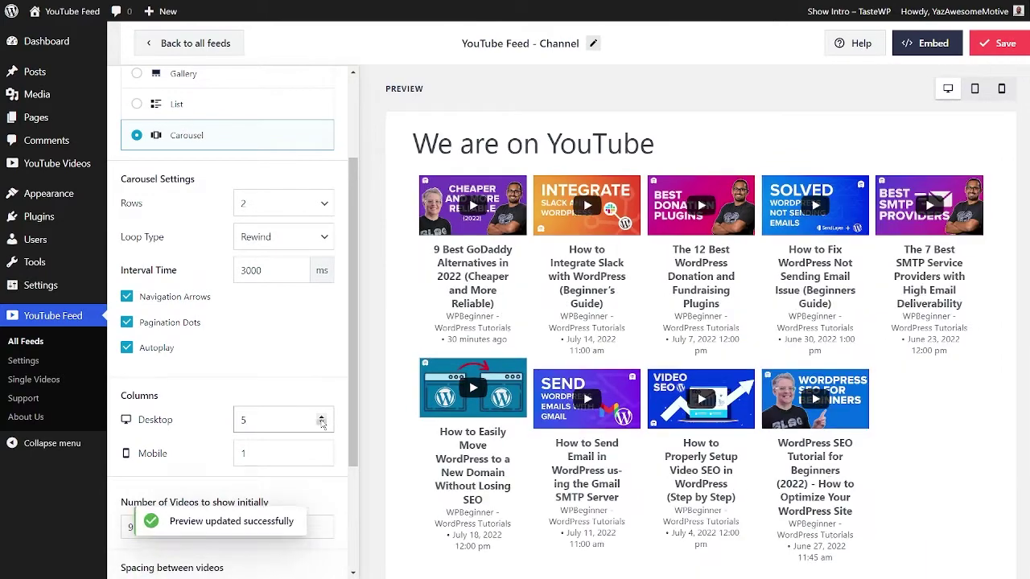
{"action": "left_click", "coordinate": [322, 424]}
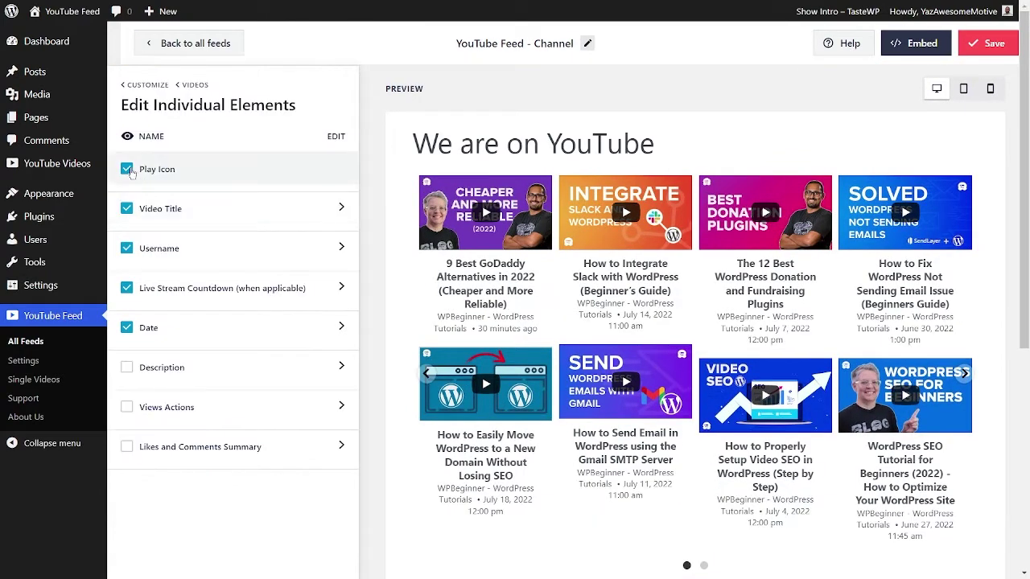
- Try hiding the videos' play icon and date, restoring each one
{"action": "left_click", "coordinate": [127, 170]}
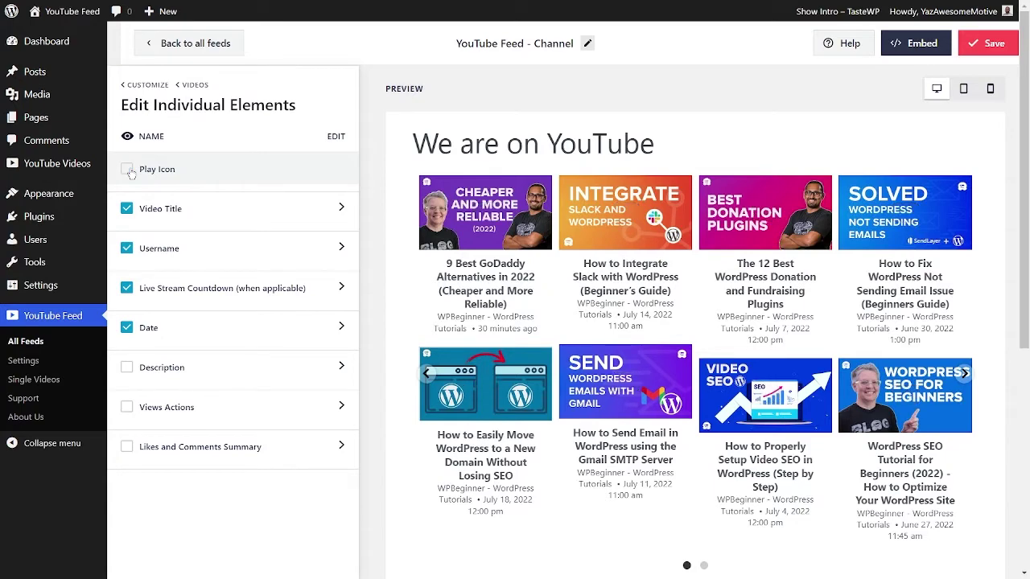
{"action": "left_click", "coordinate": [127, 169]}
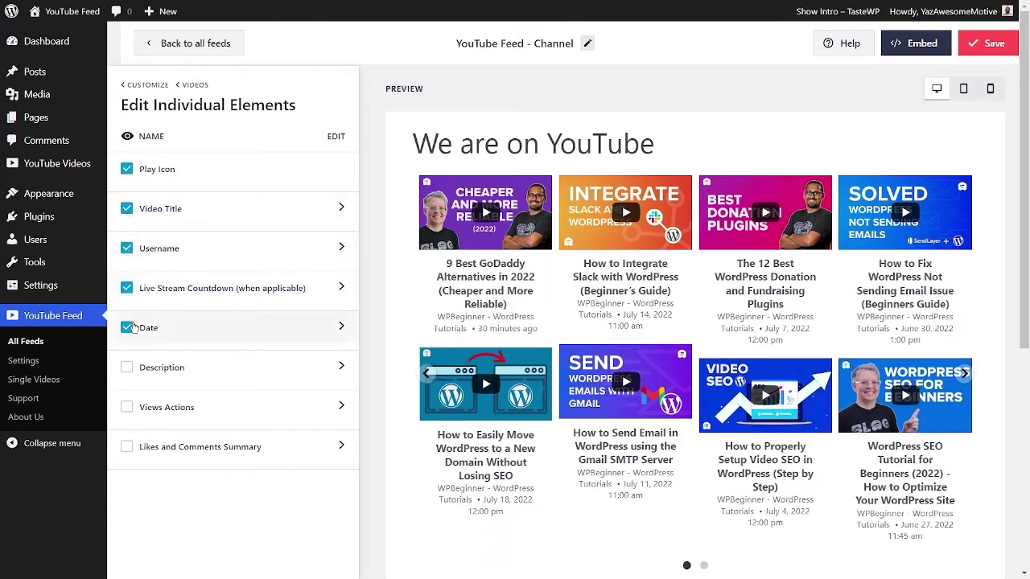
{"action": "left_click", "coordinate": [127, 327]}
{"action": "left_click", "coordinate": [127, 327]}
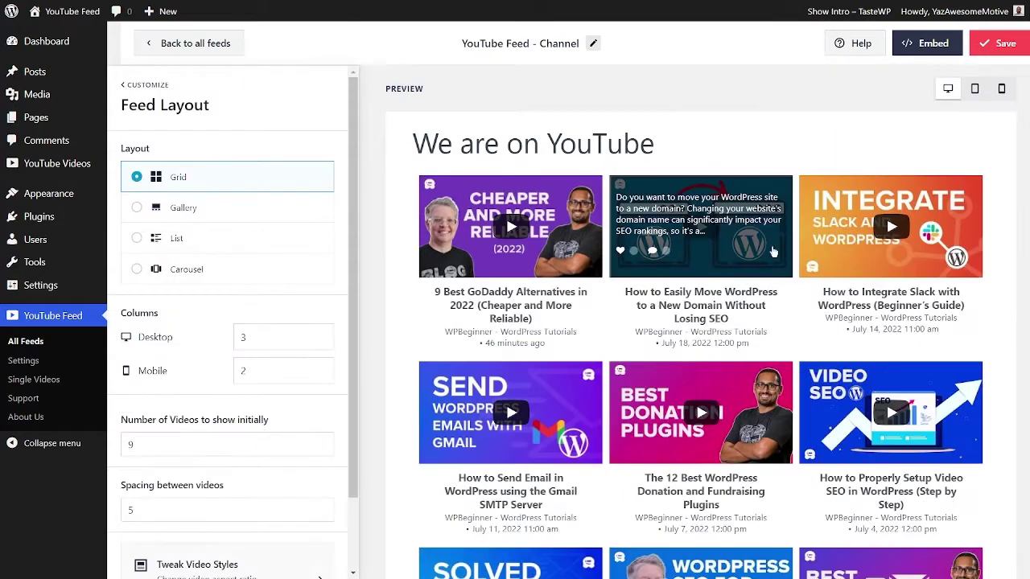
- Preview the grid feed at tablet and mobile sizes, and return to the desktop preview
{"action": "mouse_move", "coordinate": [851, 249]}
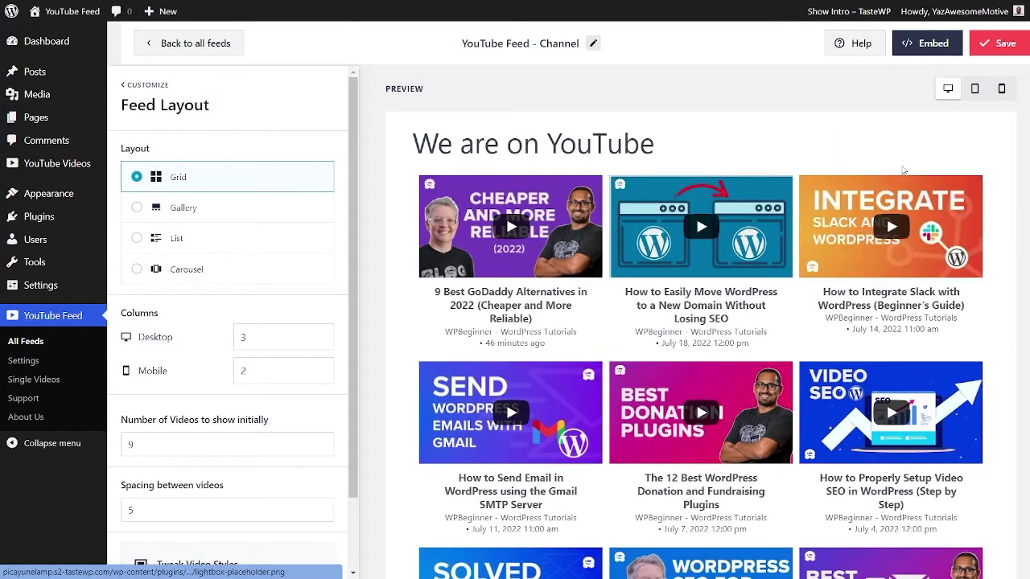
{"action": "left_click", "coordinate": [975, 90]}
{"action": "left_click", "coordinate": [957, 90]}
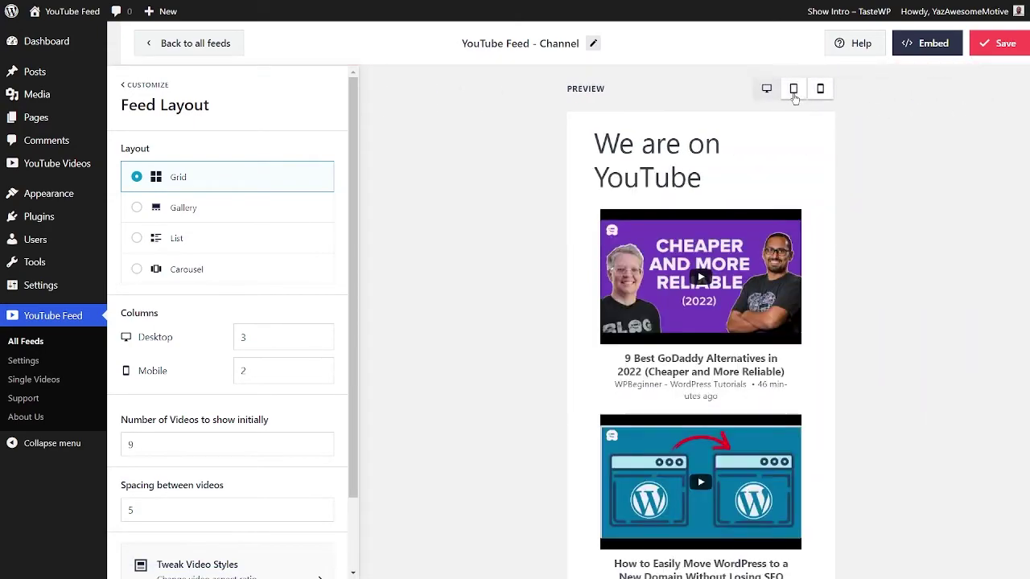
{"action": "left_click", "coordinate": [766, 88]}
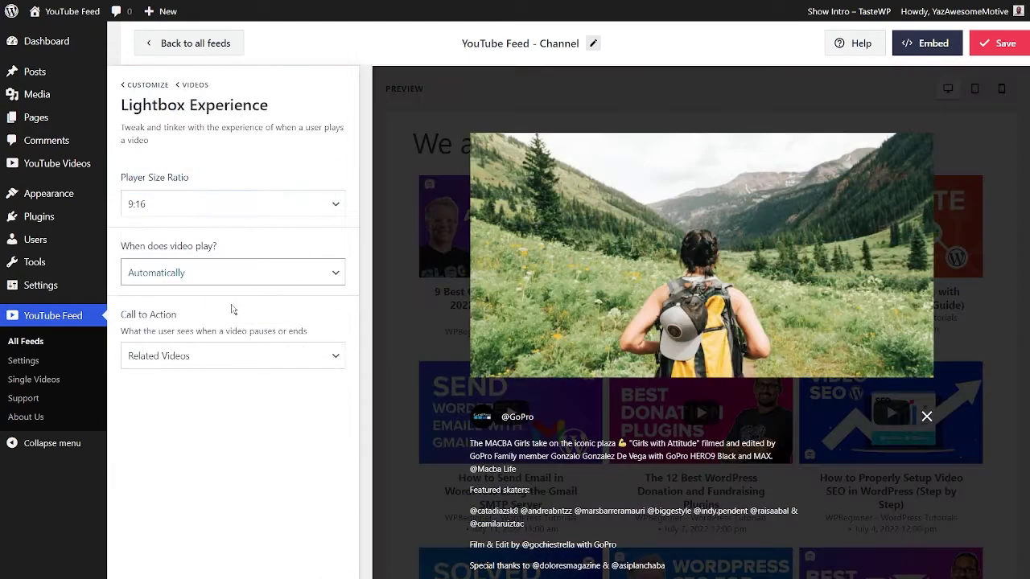
- Set the lightbox call to action to Custom Link
{"action": "left_click", "coordinate": [233, 355]}
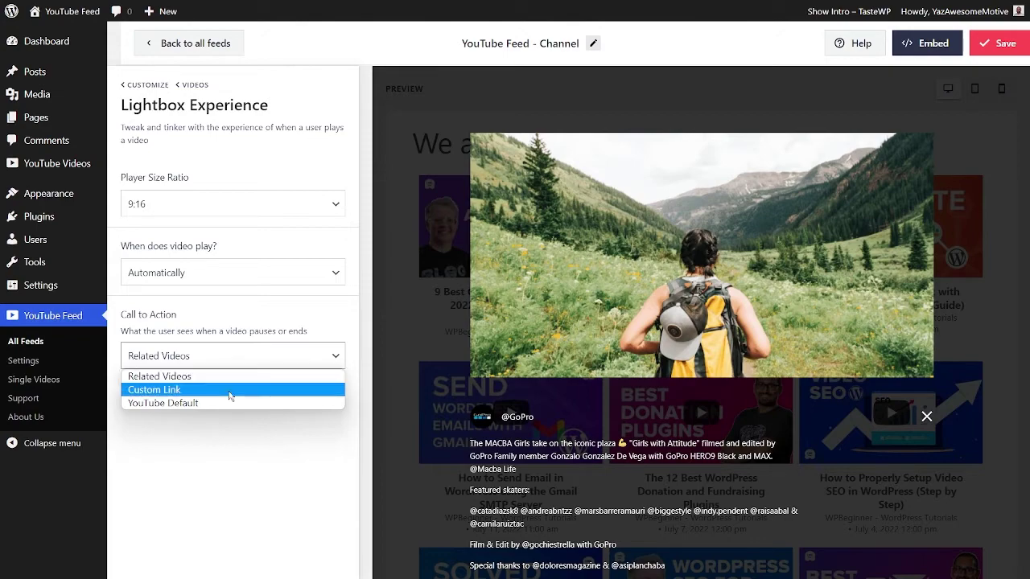
{"action": "left_click", "coordinate": [229, 389]}
- Follow the Learn More link on the paused GoDaddy alternatives video in the published feed
{"action": "scroll", "coordinate": [230, 330], "scroll_direction": "down", "scroll_amount": 3}
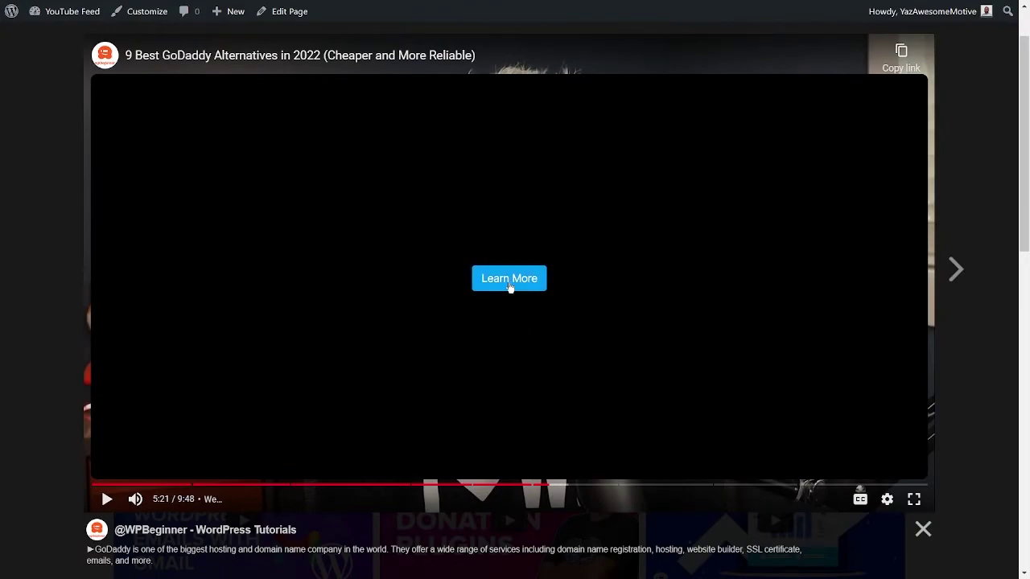
{"action": "left_click", "coordinate": [509, 287]}
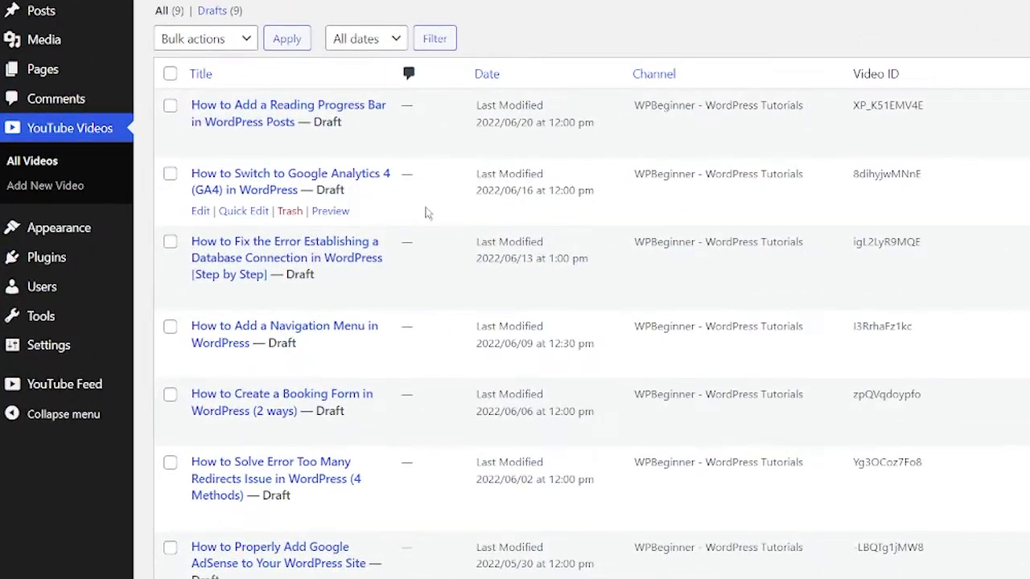
- Look through the imported YouTube videos and the title and description of the Reading Progress Bar video draft
{"action": "scroll", "coordinate": [433, 426], "scroll_direction": "down", "scroll_amount": 3}
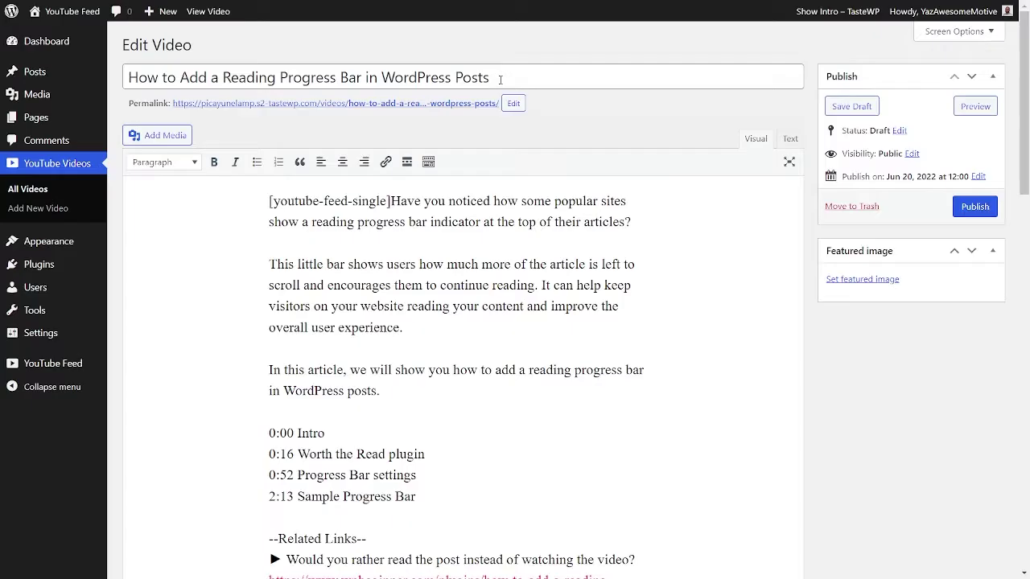
{"action": "left_click_drag", "start_coordinate": [491, 77], "coordinate": [114, 81]}
{"action": "left_click", "coordinate": [519, 305]}
{"action": "scroll", "coordinate": [418, 232], "scroll_direction": "down", "scroll_amount": 2}
{"action": "scroll", "coordinate": [420, 231], "scroll_direction": "down", "scroll_amount": 7}
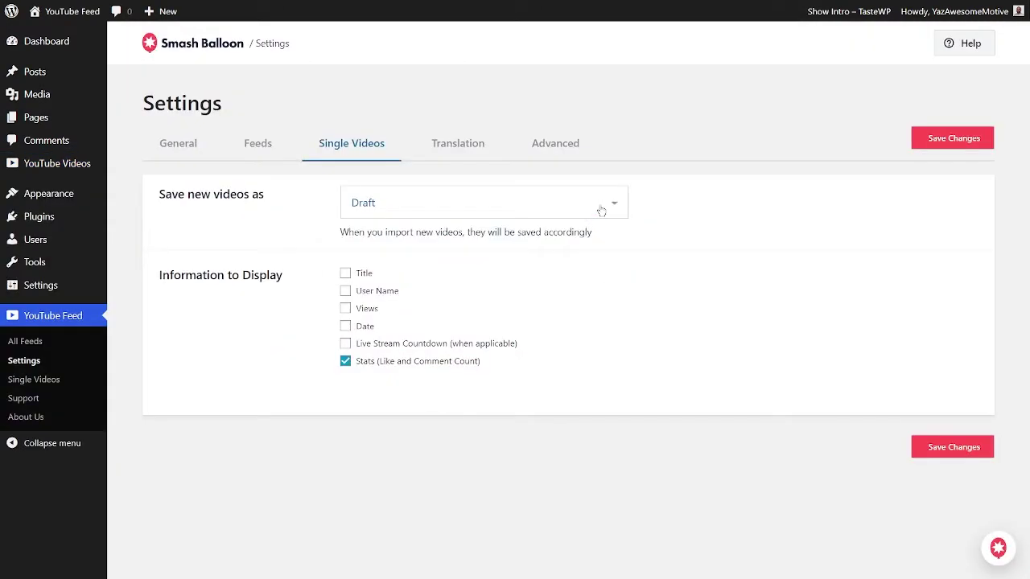
- Check which statuses are available for saving newly imported single videos
{"action": "left_click", "coordinate": [601, 211]}
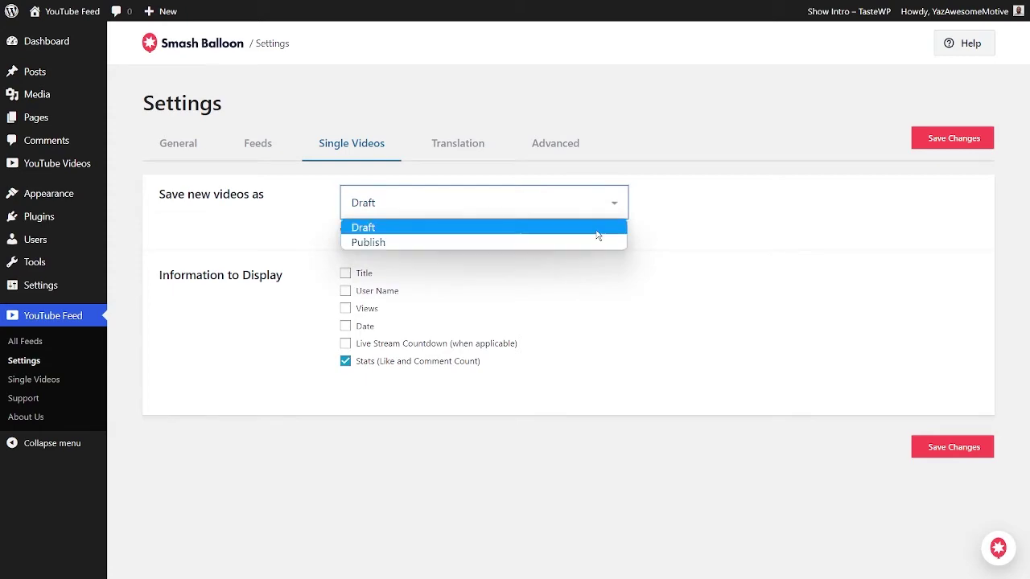
{"action": "left_click", "coordinate": [599, 211]}
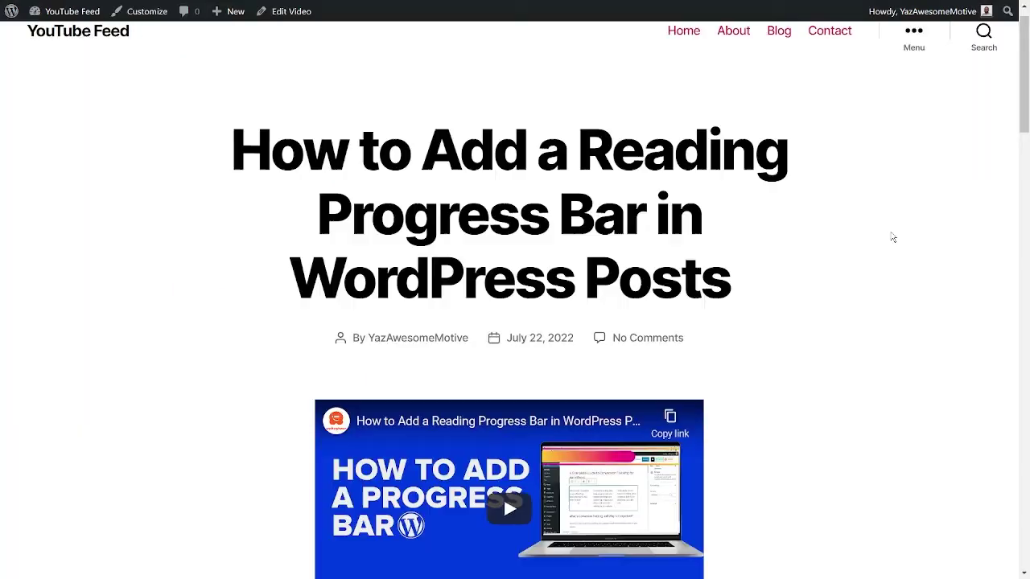
- Play the embedded video on the published Reading Progress Bar page
{"action": "scroll", "coordinate": [893, 237], "scroll_direction": "down", "scroll_amount": 2}
{"action": "left_click", "coordinate": [508, 331]}
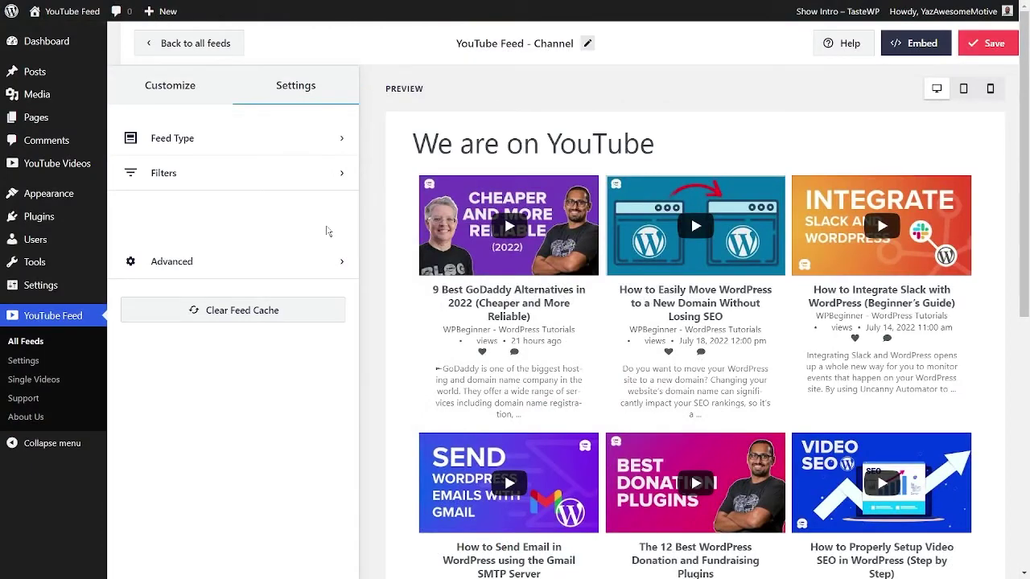
- Open the Filters settings of the channel feed
{"action": "left_click", "coordinate": [324, 175]}
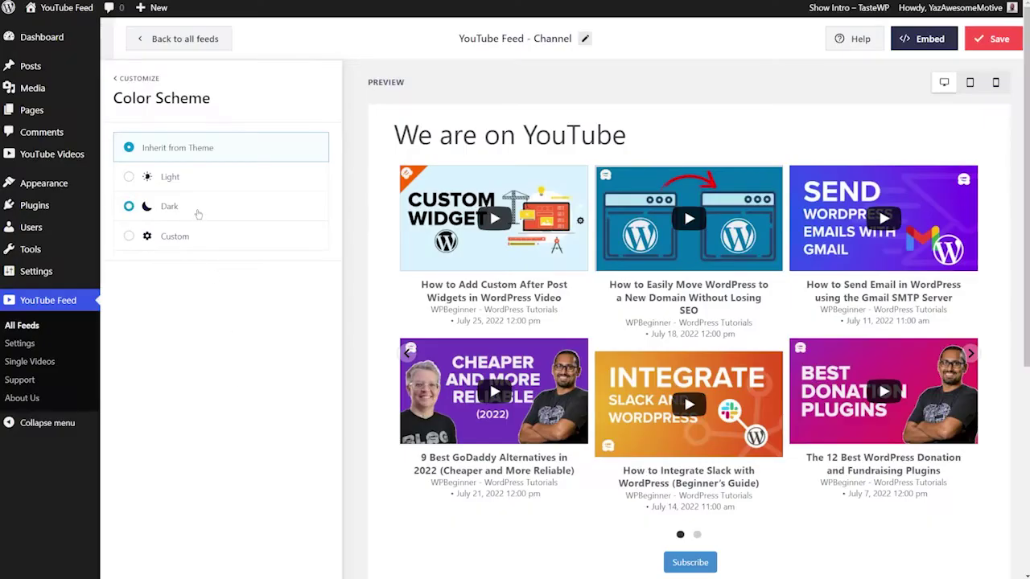
- Apply the Dark color scheme to the channel feed and switch it to Custom
{"action": "left_click", "coordinate": [198, 211]}
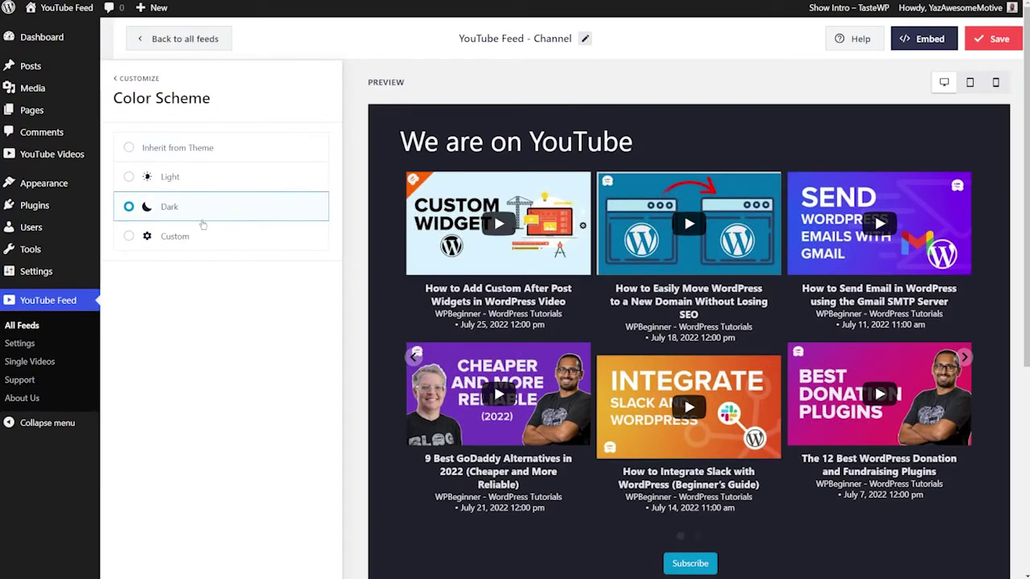
{"action": "left_click", "coordinate": [214, 239]}
{"action": "left_click", "coordinate": [269, 333]}
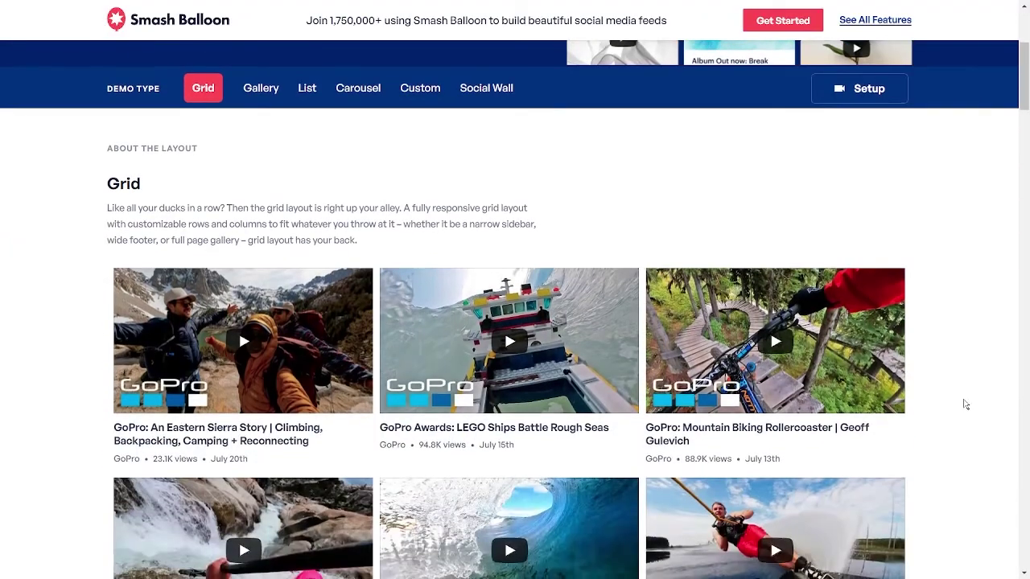
- Browse the GoPro videos in the Grid layout demo on the Smash Balloon website
{"action": "scroll", "coordinate": [965, 405], "scroll_direction": "down", "scroll_amount": 1}
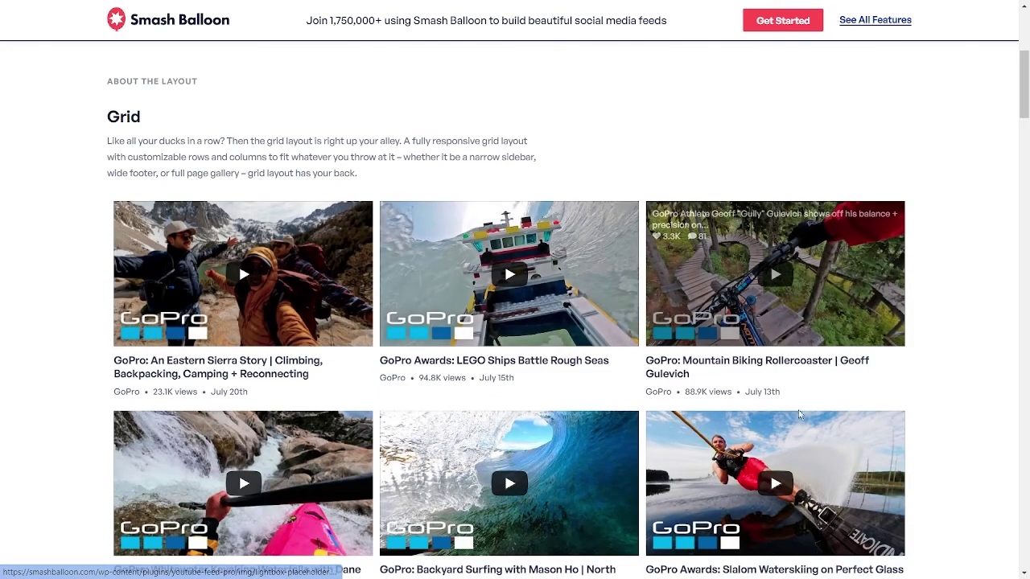
{"action": "scroll", "coordinate": [801, 378], "scroll_direction": "down", "scroll_amount": 3}
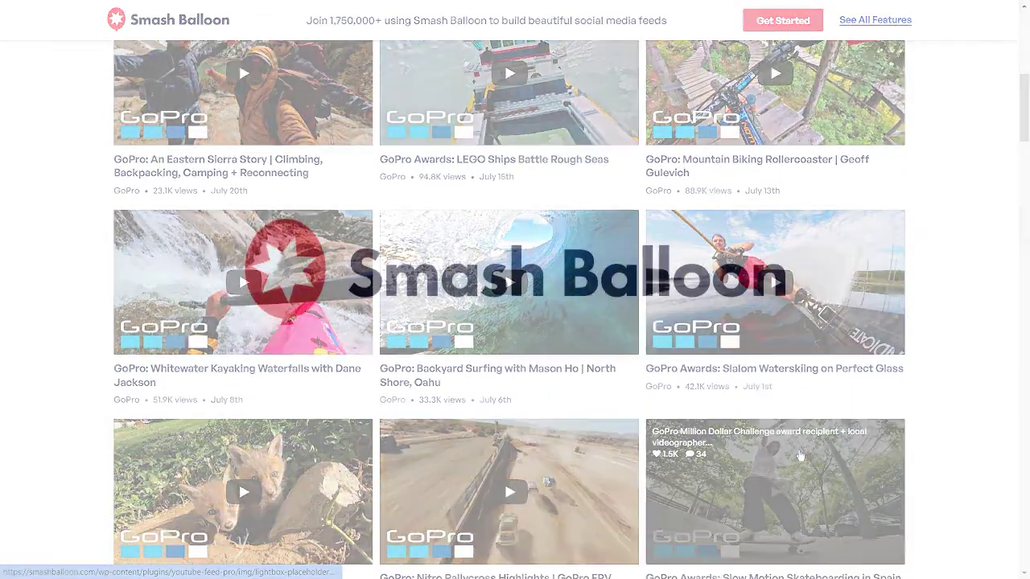